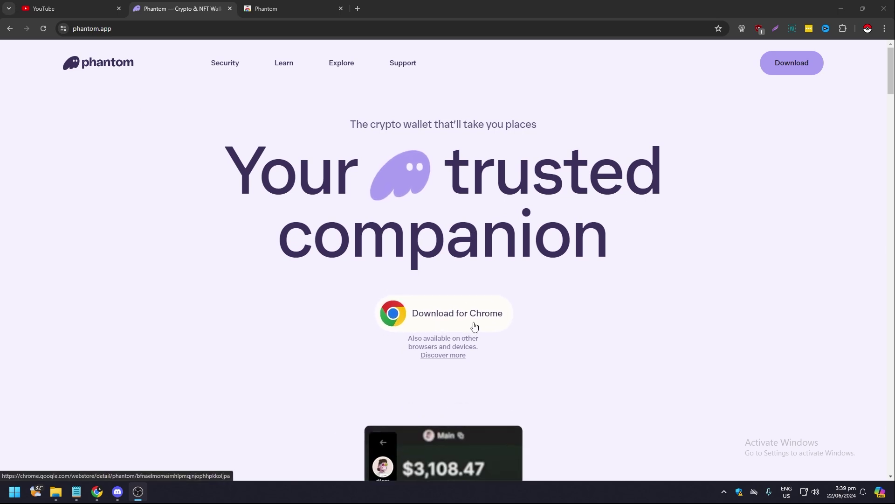
Launch Phantom from the Extensions menu over its Chrome Web Store page and view its receive addresses
left_click(293, 4)
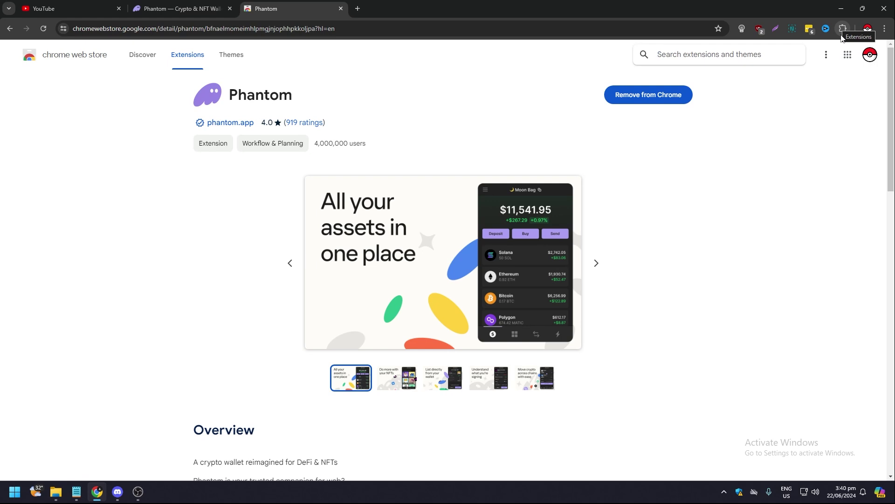
left_click(842, 29)
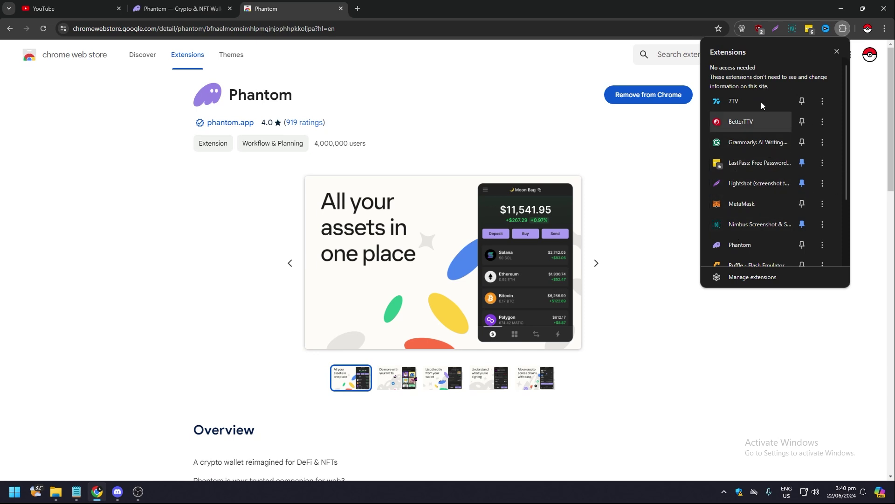
scroll(744, 188, "down", 1)
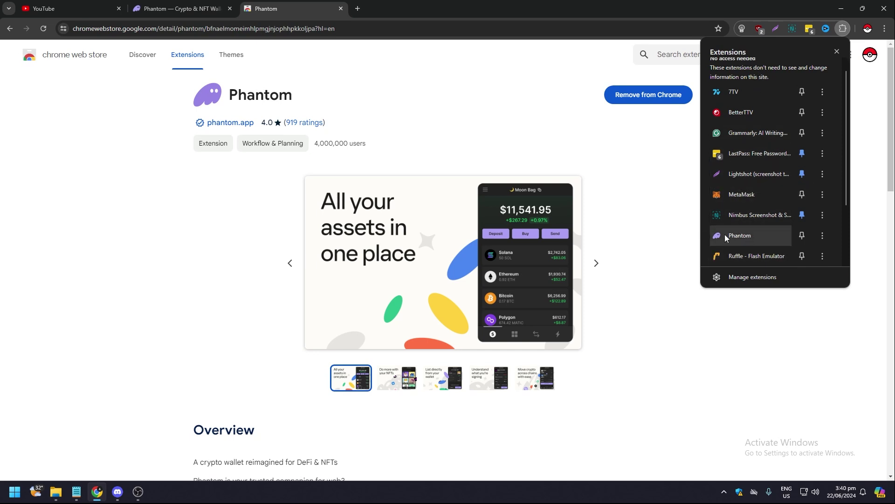
left_click(757, 239)
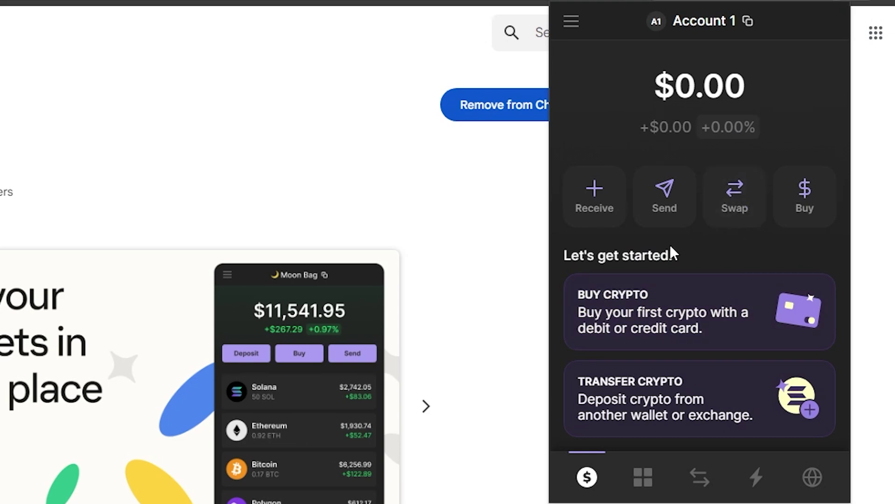
left_click(594, 208)
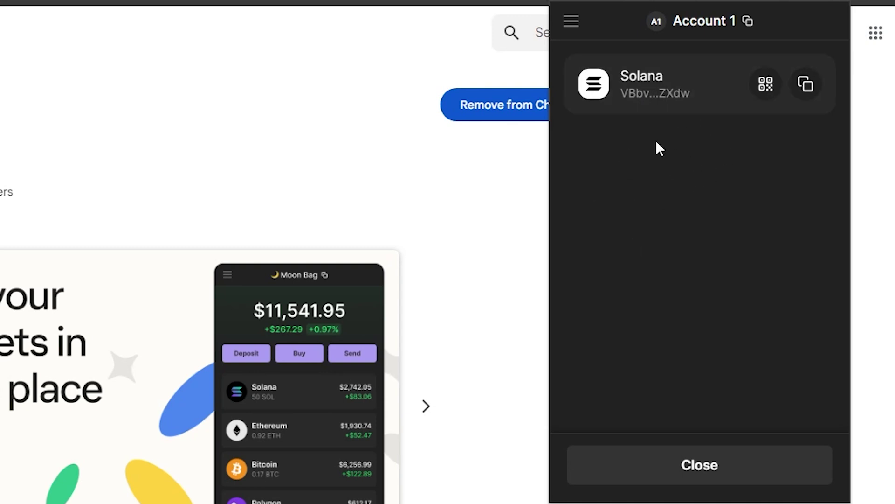
Turn on the Ethereum, Polygon and Bitcoin networks in Phantom's Active Networks settings
left_click(571, 25)
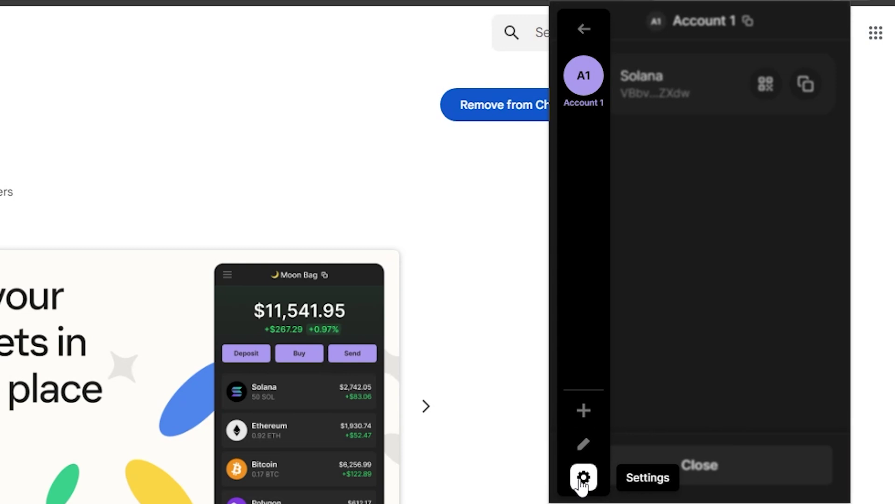
left_click(582, 480)
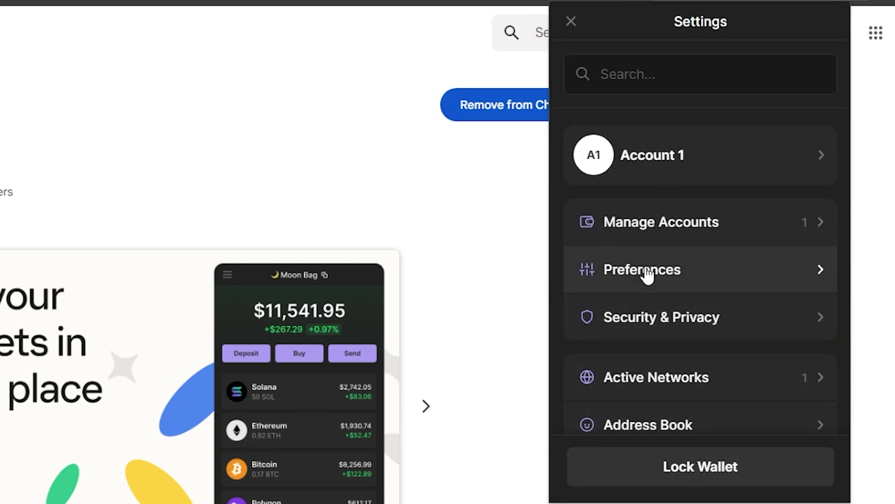
left_click(639, 378)
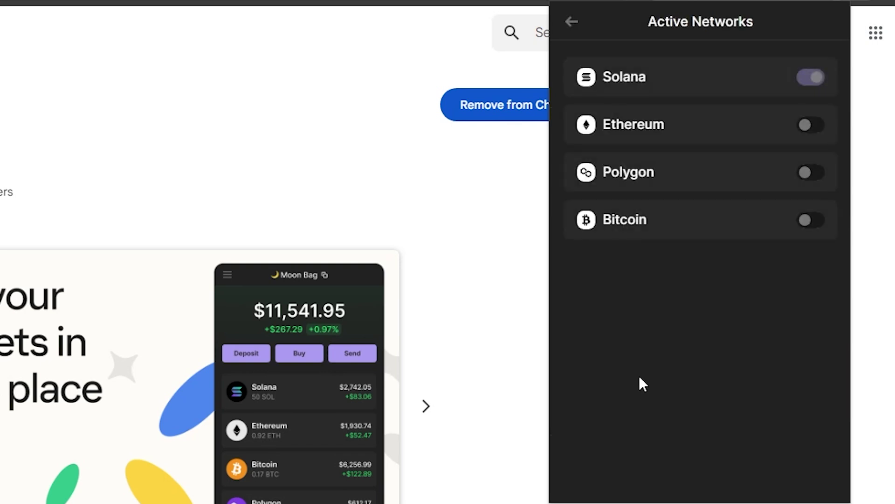
left_click(805, 127)
left_click(808, 172)
left_click(811, 220)
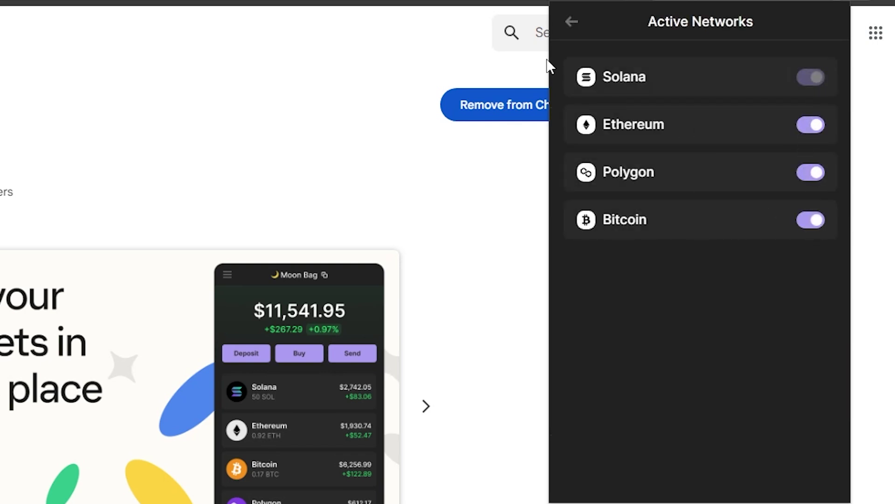
Leave Settings and show receive addresses for all four networks
left_click(571, 21)
left_click(571, 21)
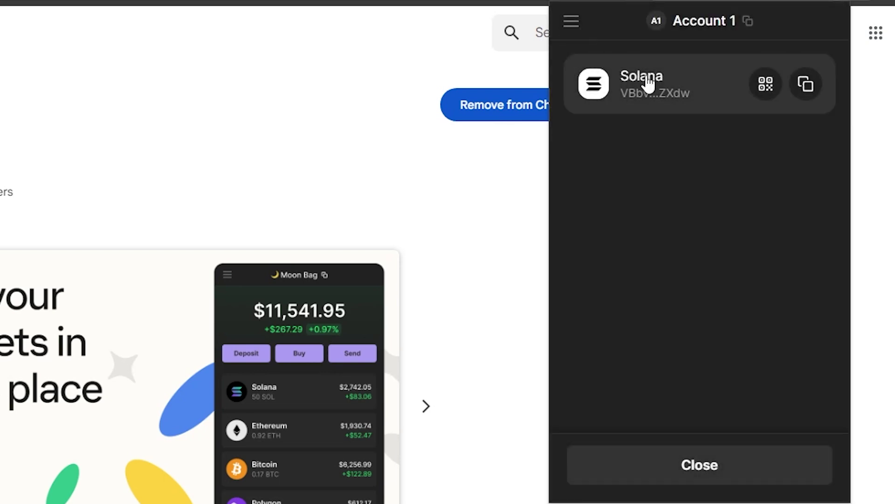
left_click(573, 26)
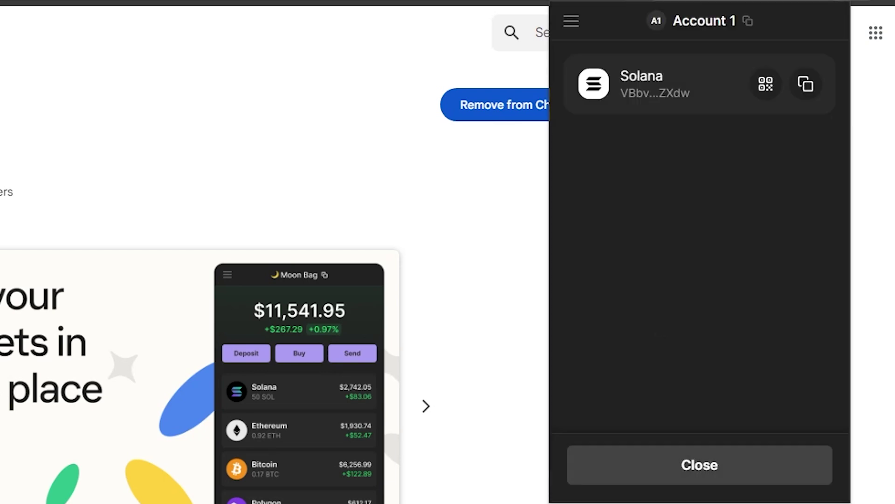
left_click(691, 464)
left_click(610, 224)
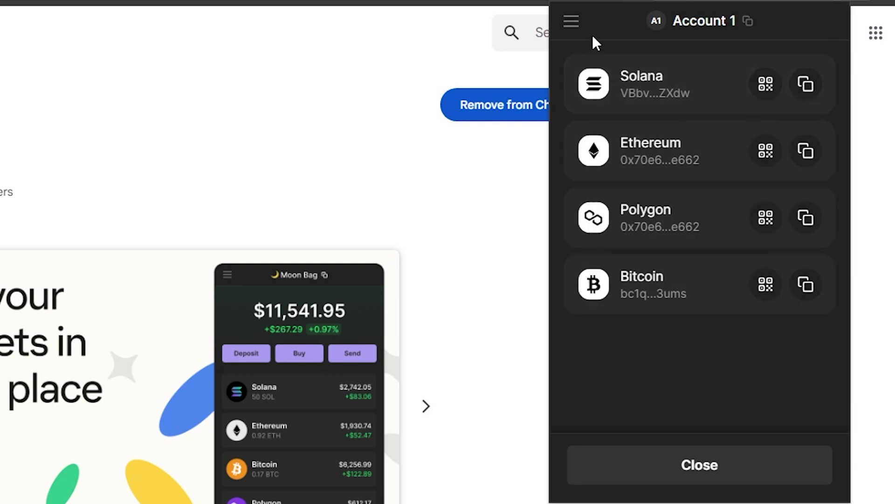
Copy the Solana receive address and display it with its QR code
left_click(668, 455)
left_click(597, 196)
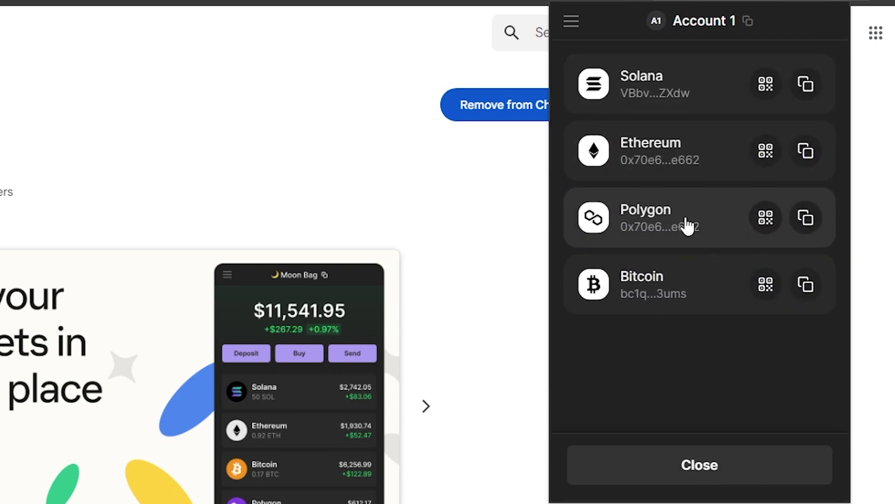
left_click(806, 86)
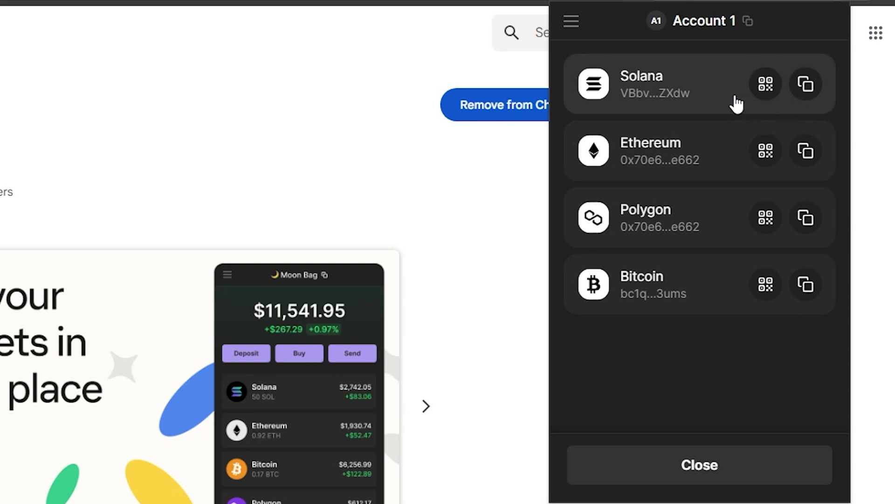
left_click(764, 92)
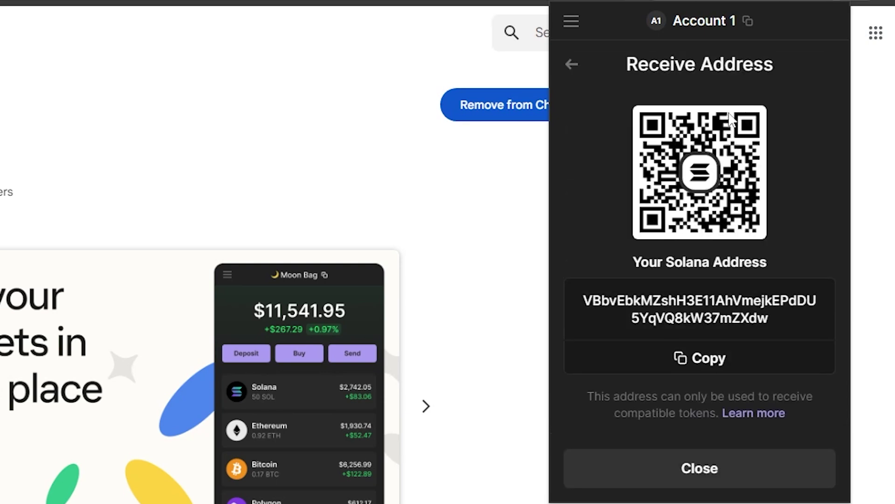
left_click(701, 365)
Close the Solana receive pages, briefly open the send token picker, and return home
left_click(572, 66)
left_click(679, 459)
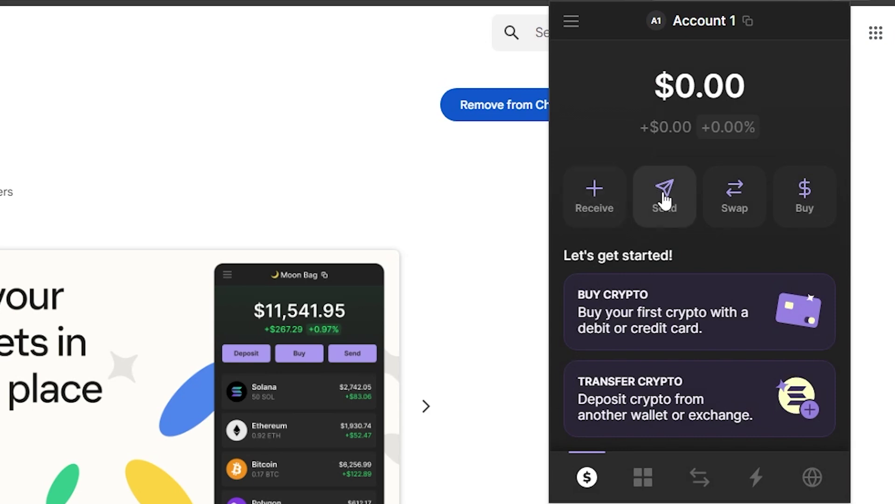
left_click(661, 203)
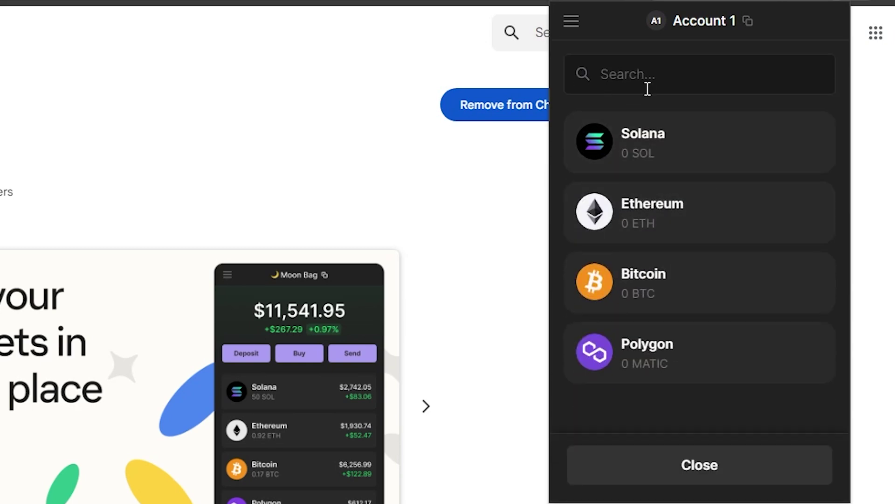
left_click(572, 22)
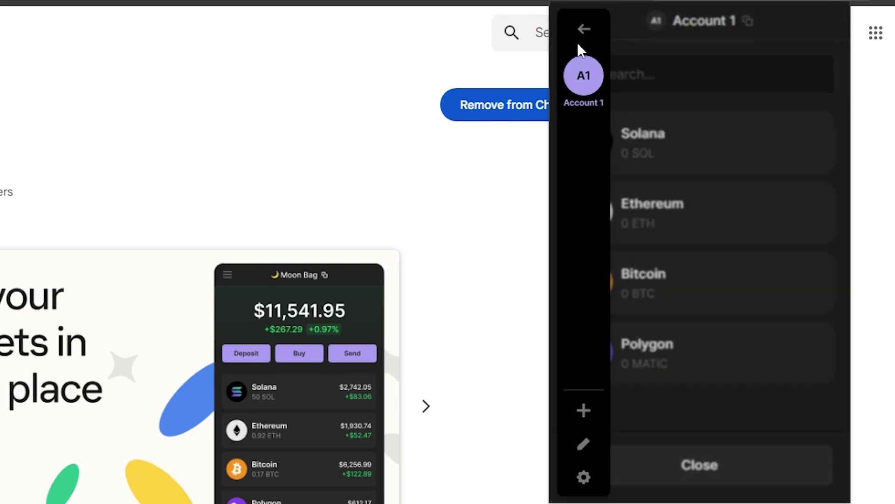
left_click(689, 468)
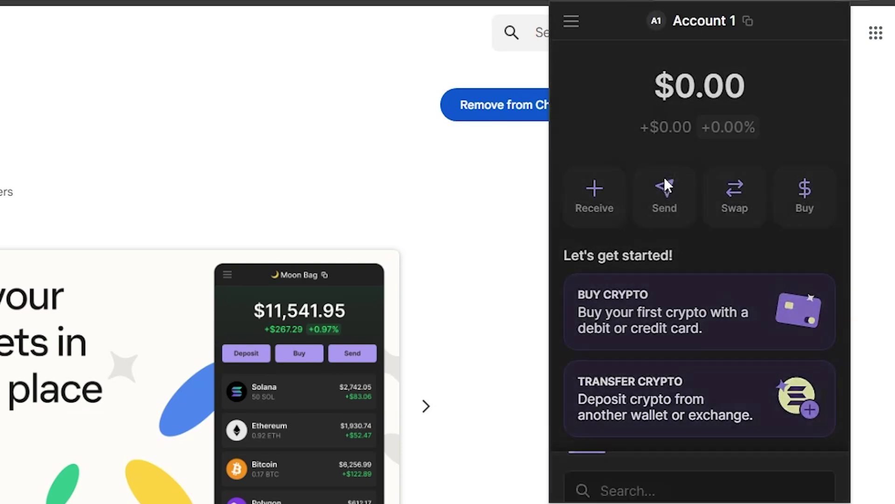
Open the Send SOL form, then return to the token list and choose Bitcoin
left_click(665, 186)
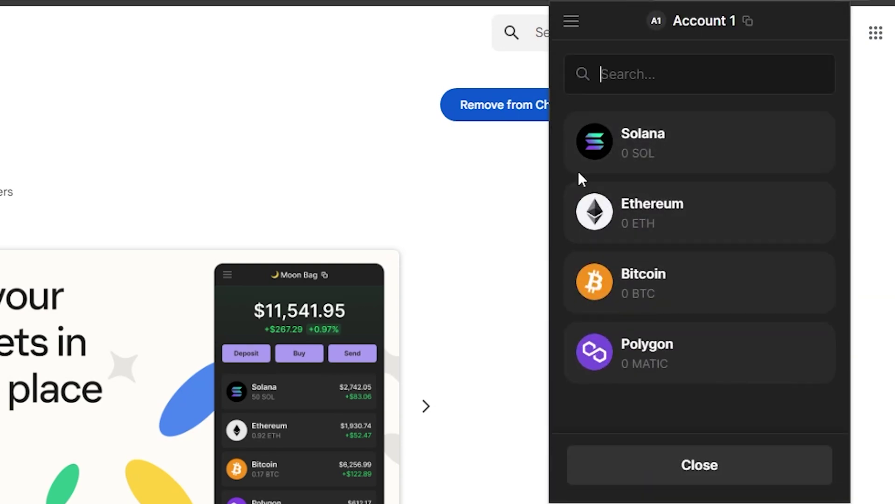
left_click(649, 152)
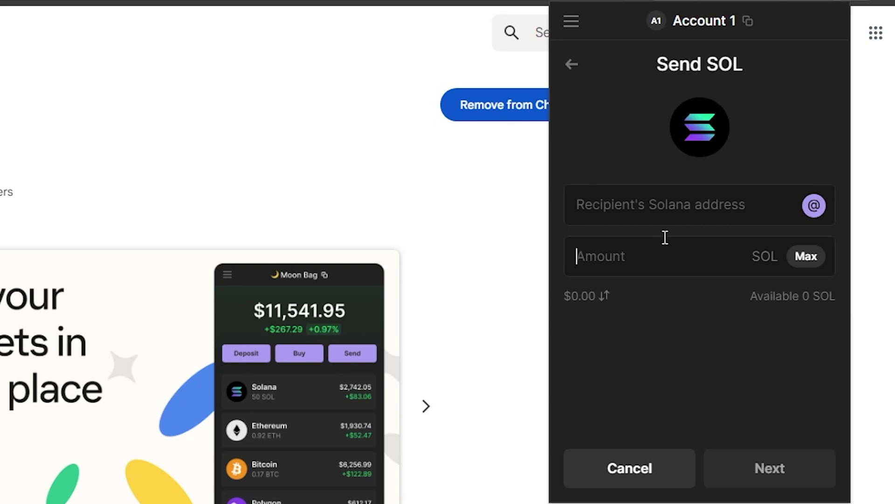
left_click(573, 67)
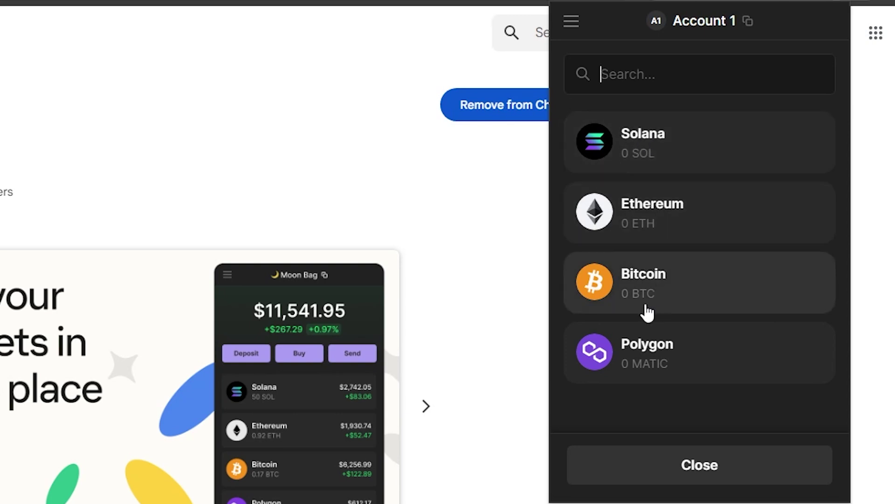
left_click(614, 289)
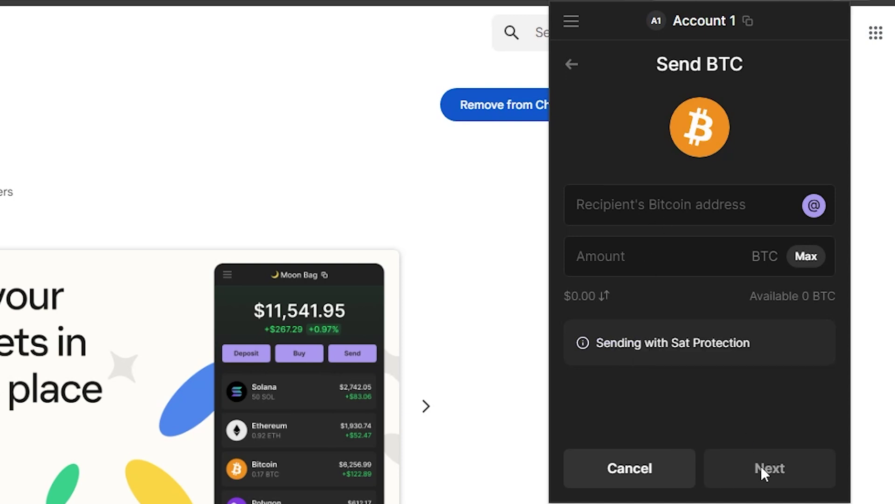
Leave the Send BTC form and close the token list, returning to the $0.00 home
left_click(572, 64)
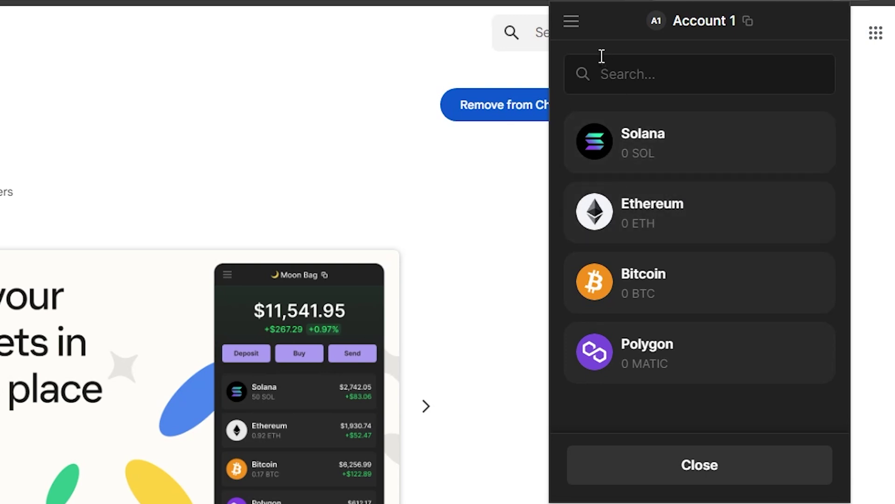
left_click(730, 486)
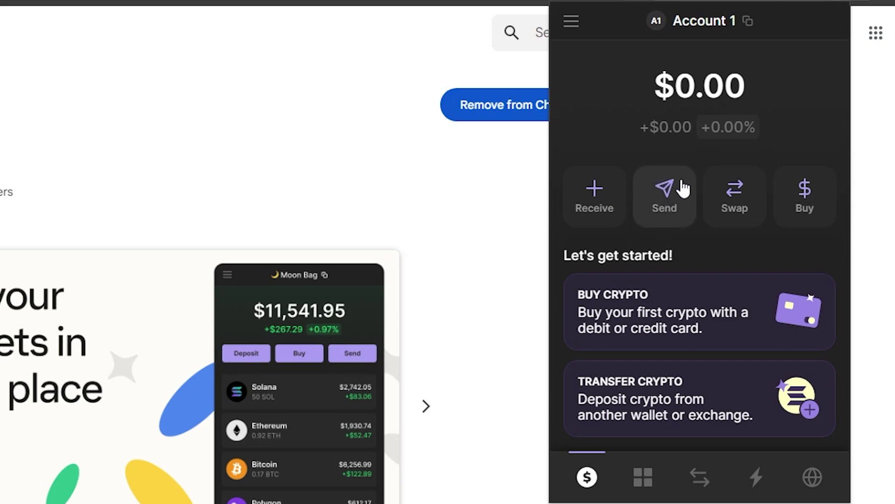
Open Swap with Solana as source, dismiss the from-token list, and open the receive-token picker
left_click(741, 216)
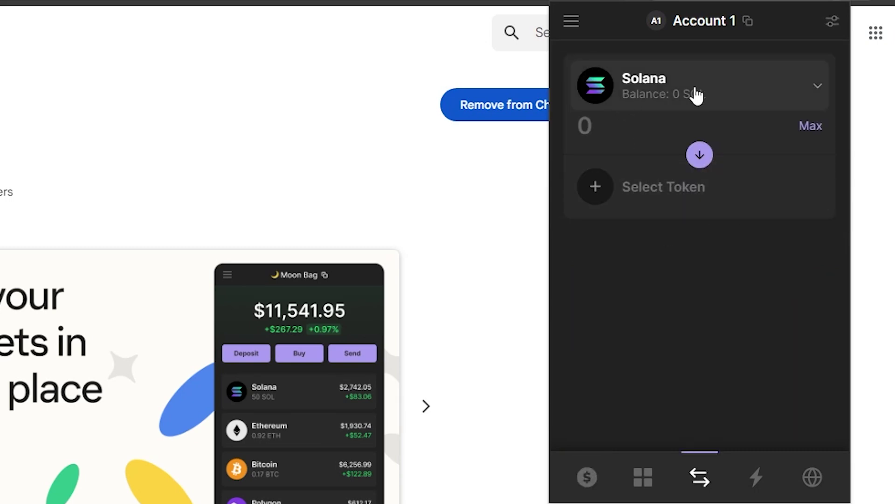
left_click(786, 86)
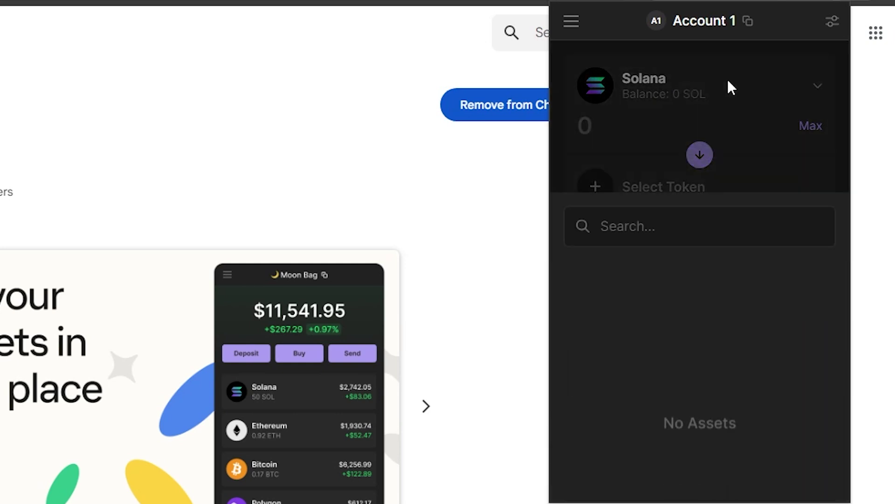
left_click(700, 467)
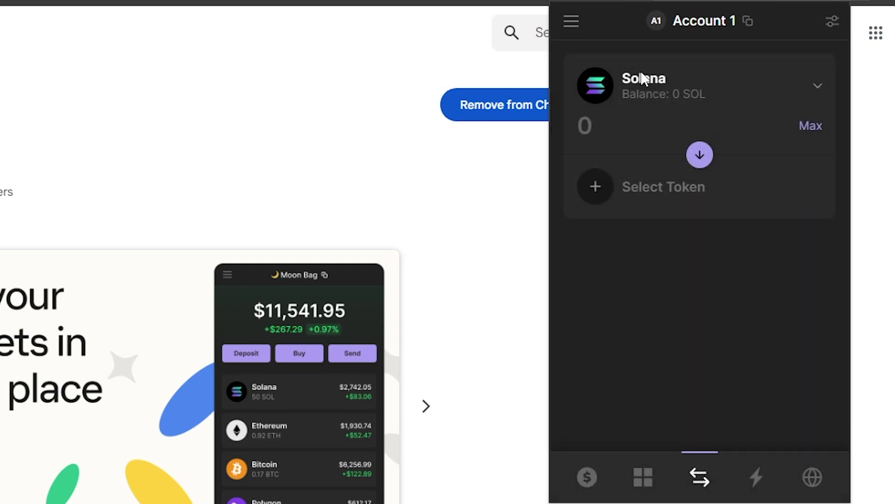
left_click(597, 187)
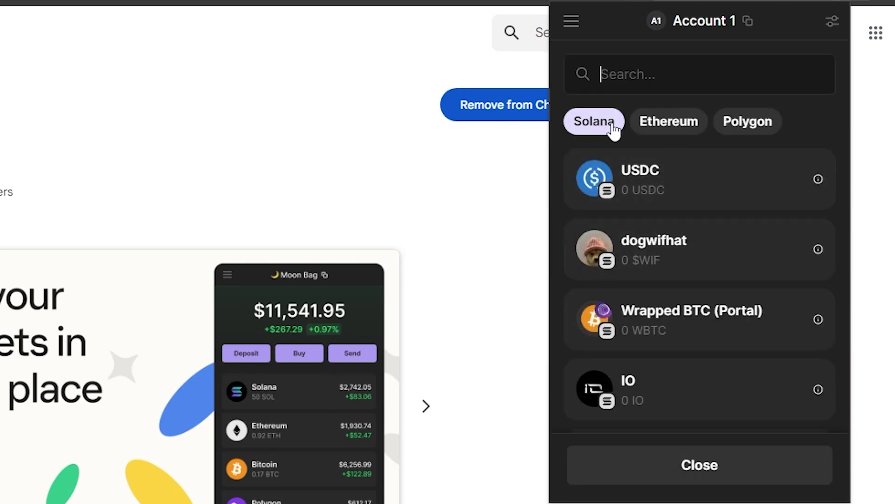
scroll(613, 240, "down", 5)
scroll(613, 240, "down", 5)
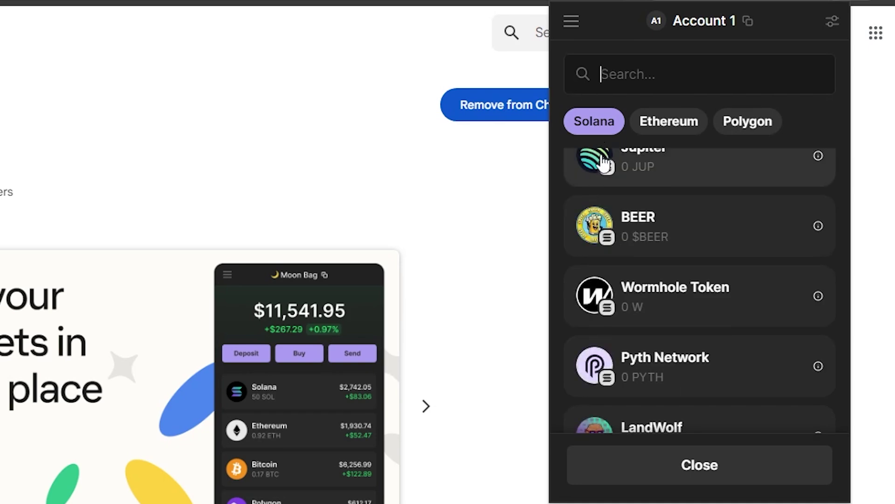
scroll(671, 253, "down", 2)
scroll(671, 253, "down", 5)
scroll(670, 254, "down", 5)
scroll(671, 254, "down", 5)
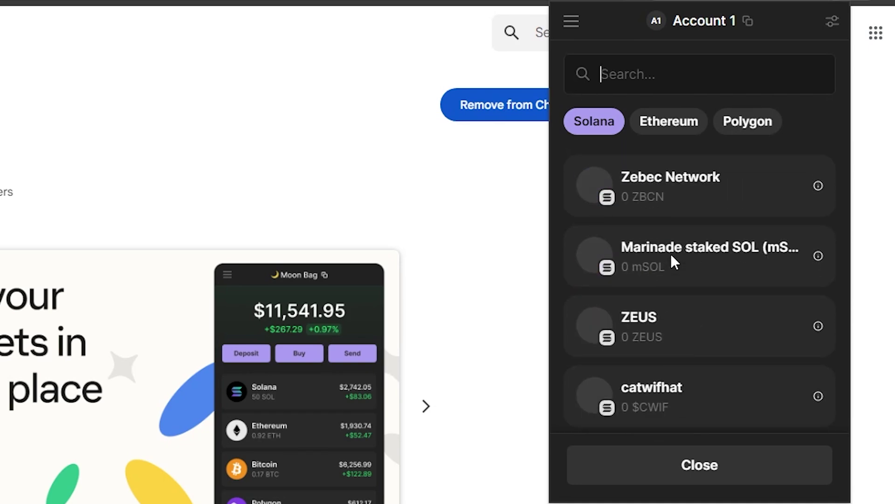
scroll(671, 253, "down", 5)
scroll(650, 248, "down", 5)
scroll(650, 242, "up", 5)
scroll(651, 243, "down", 5)
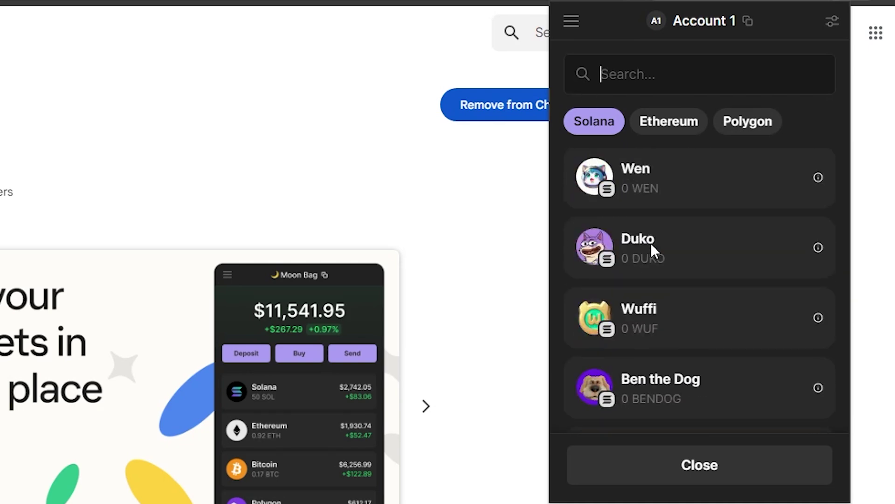
scroll(651, 242, "down", 5)
scroll(649, 246, "down", 3)
scroll(660, 266, "up", 3)
scroll(672, 258, "up", 5)
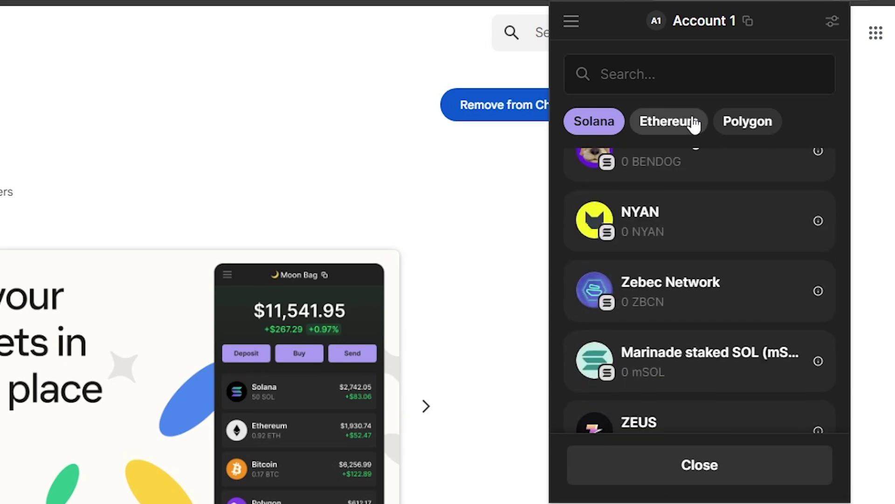
Filter the token list to Ethereum and choose Tether USD as the swap's receive token
left_click(695, 124)
left_click(759, 126)
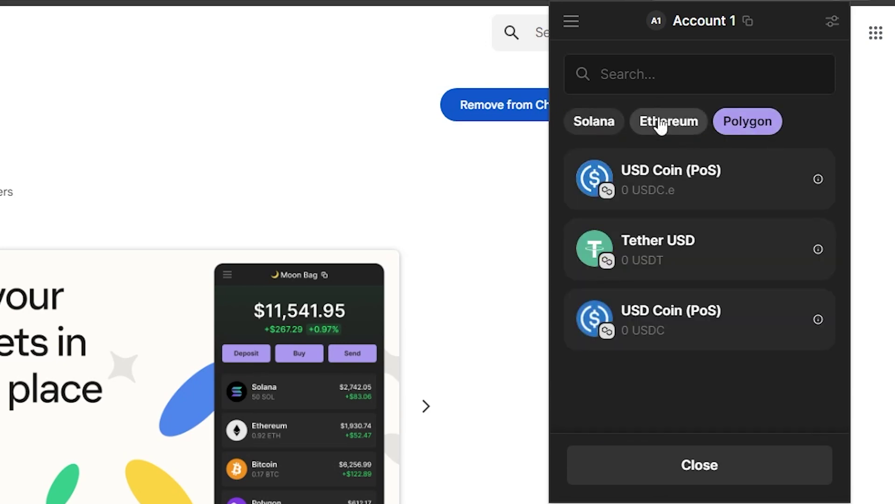
left_click(659, 123)
left_click(666, 196)
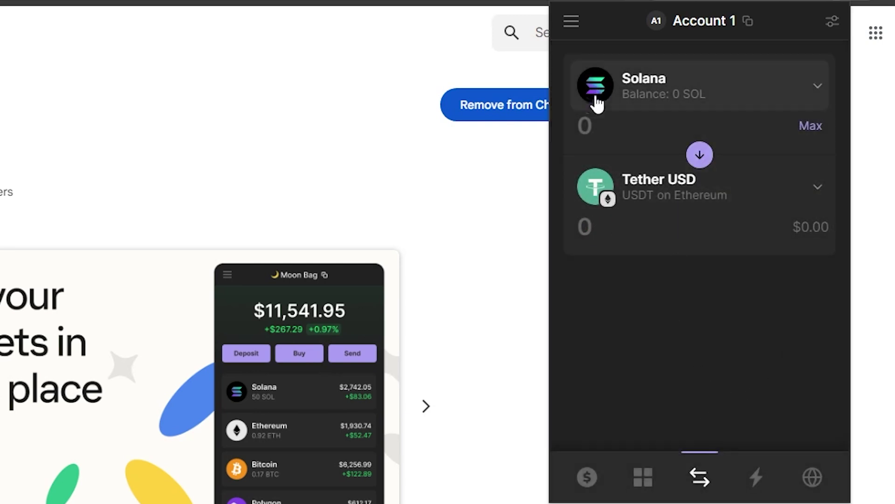
left_click(589, 125)
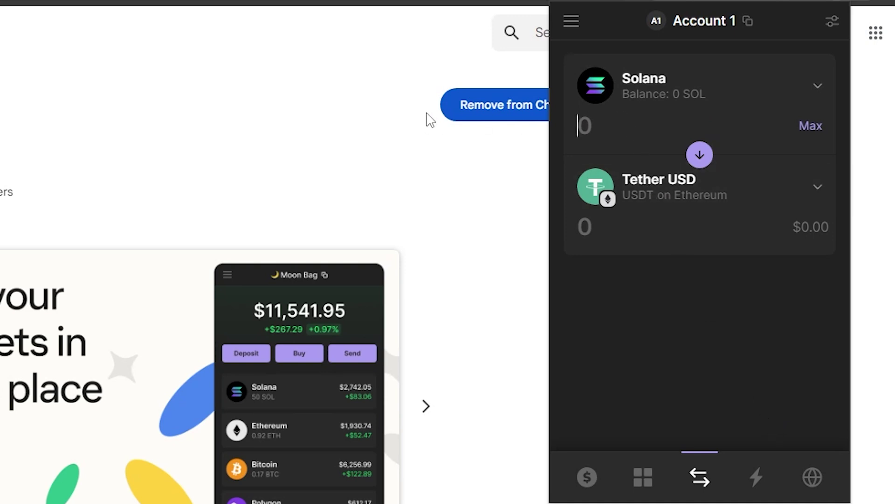
type("1")
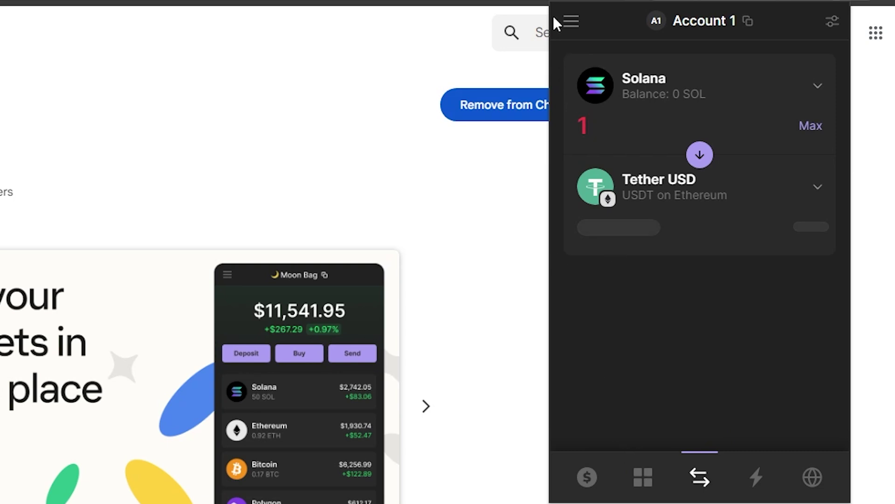
With the 1 SOL to 62.36587 USDT quote shown, toggle the accounts sidebar and dismiss the token list
left_click(571, 21)
left_click(584, 29)
left_click(581, 70)
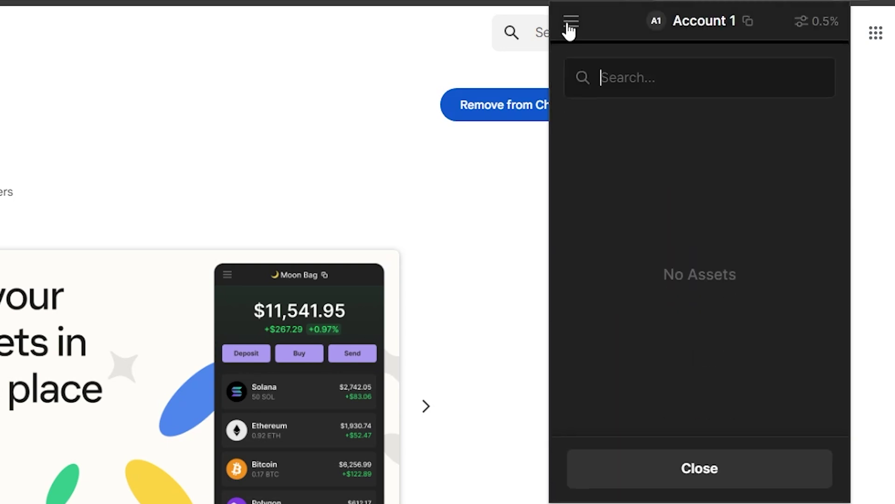
left_click(570, 24)
left_click(712, 462)
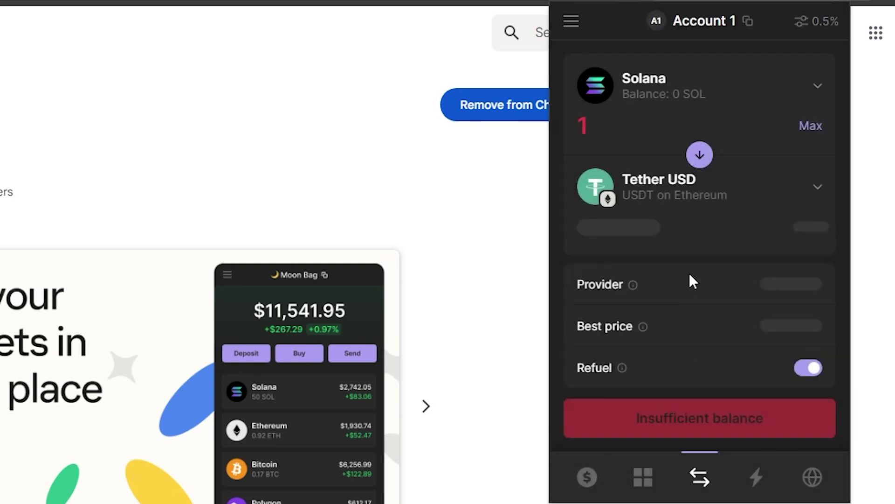
Open and close wallet Settings from the sidebar, returning to the $0.00 Account 1 home
left_click(572, 21)
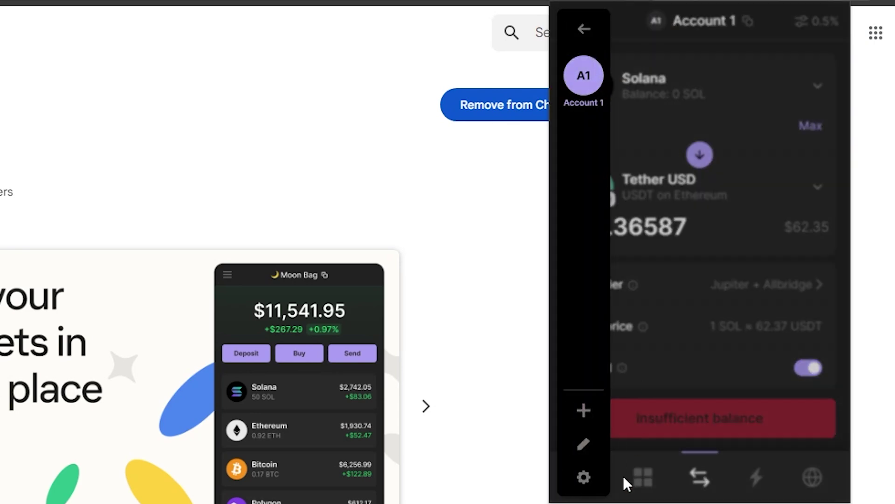
left_click(584, 477)
left_click(570, 22)
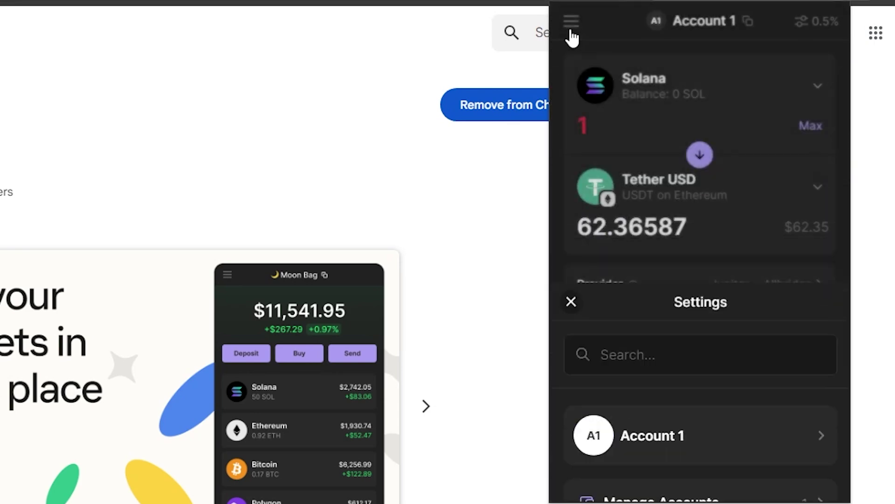
left_click(569, 23)
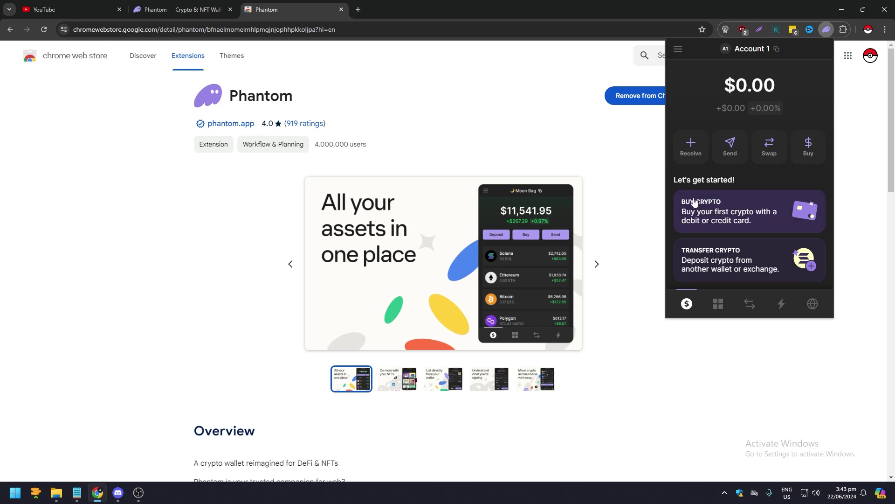
Start a debit-card crypto purchase and choose Bitcoin as the token to buy
left_click(720, 211)
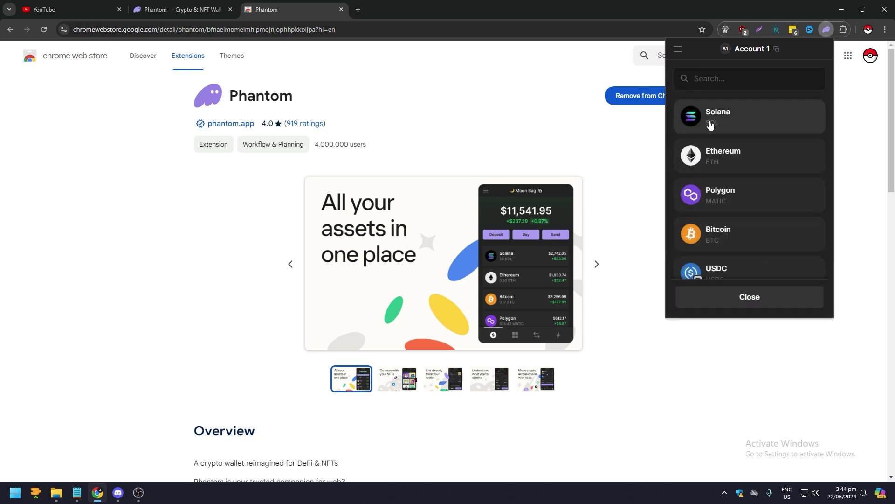
scroll(710, 127, "down", 2)
scroll(709, 127, "down", 2)
scroll(746, 175, "up", 3)
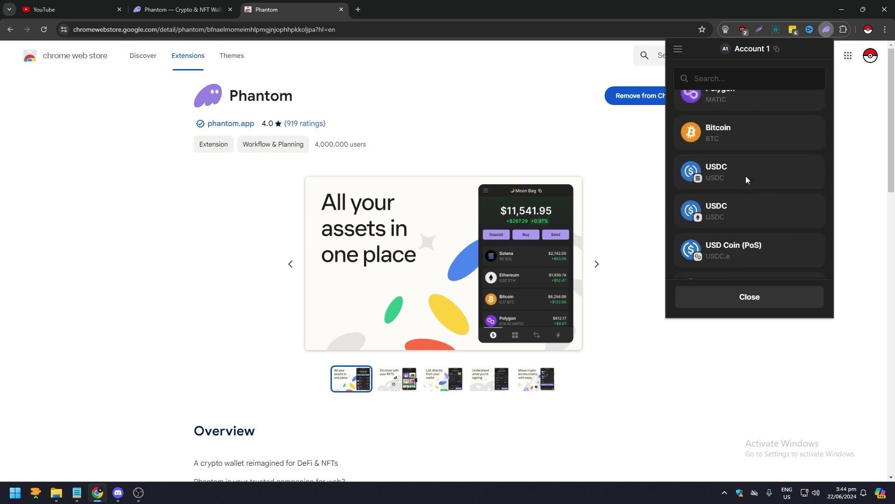
scroll(747, 177, "up", 1)
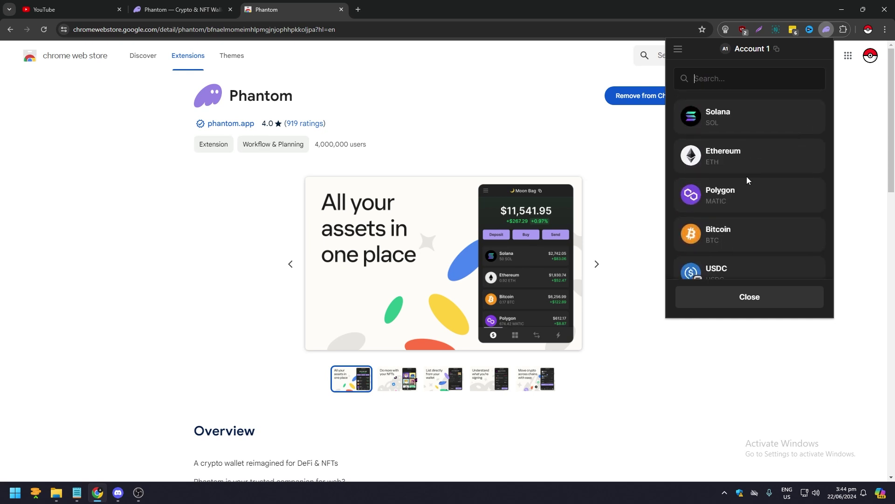
left_click(754, 240)
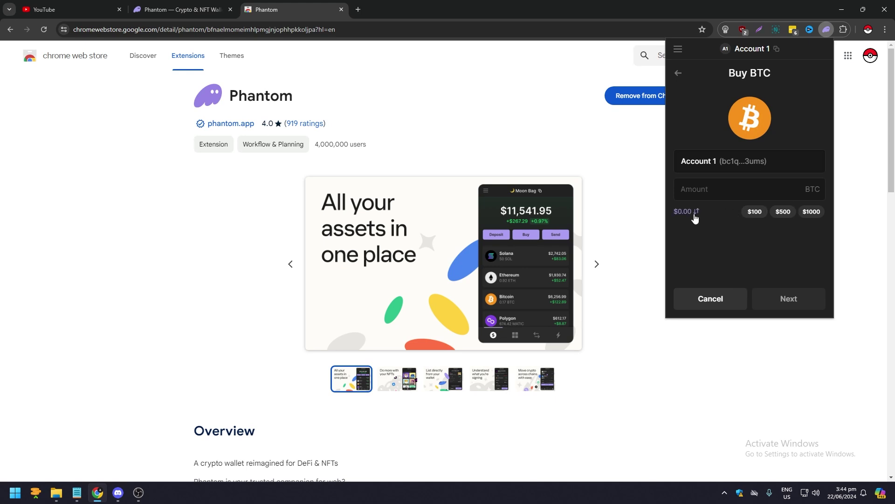
Set a $500 Bitcoin purchase and pay for it through Coinbase Pay
left_click(784, 211)
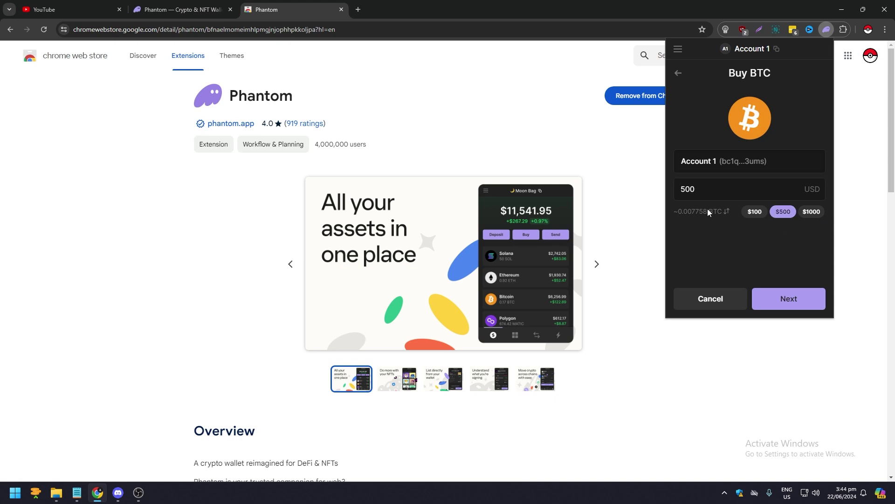
left_click(787, 299)
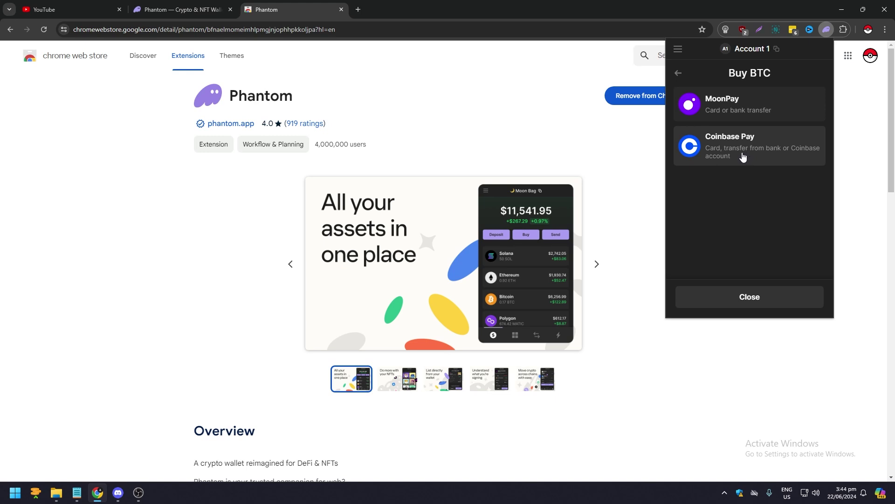
left_click(743, 157)
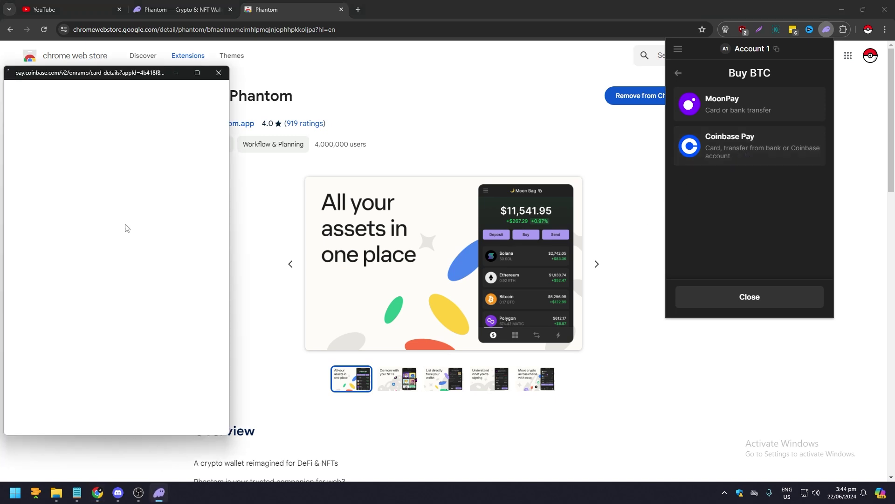